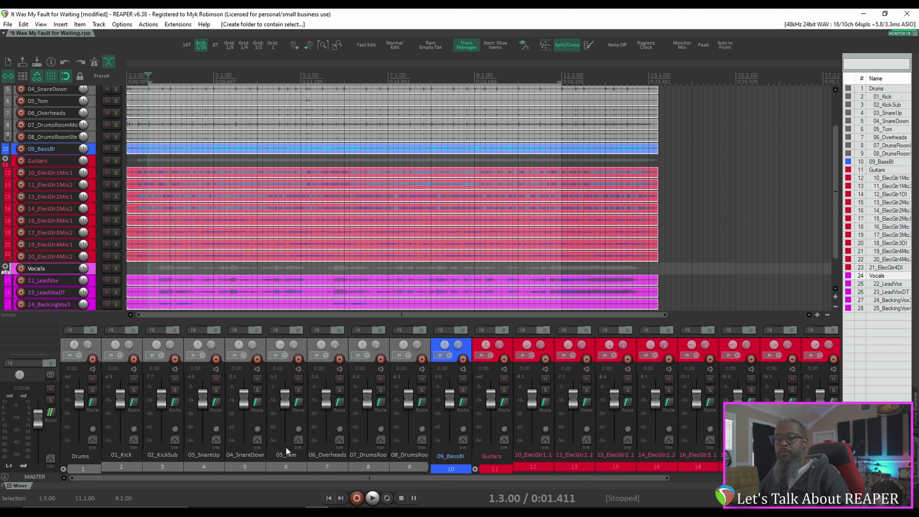
# Add the JS: Pink Noise Generator effect to the master track and bypass it.
pyautogui.moveTo(277, 347)
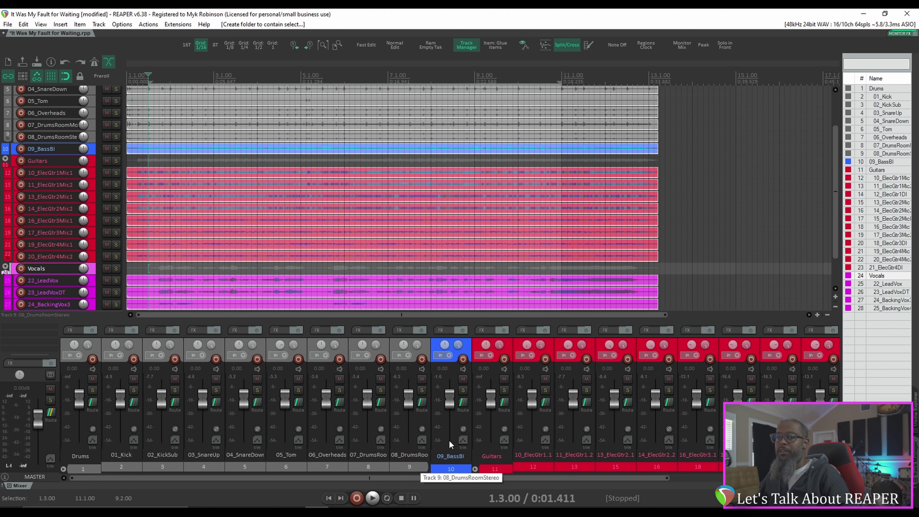
pyautogui.moveTo(449, 415)
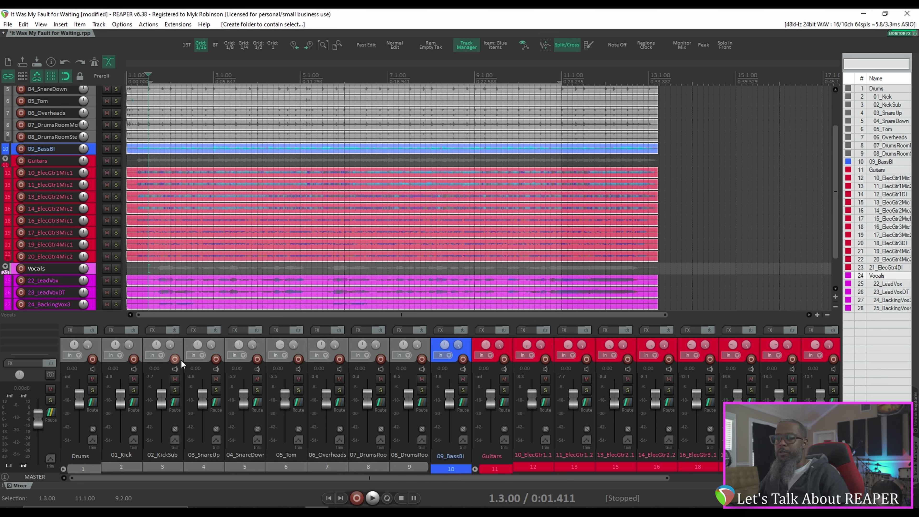
pyautogui.doubleClick(24, 327)
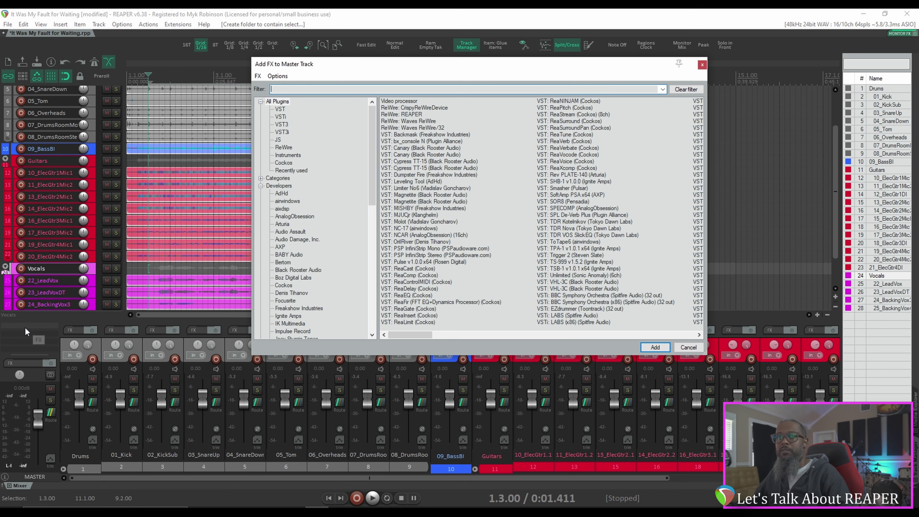
pyautogui.write('pink')
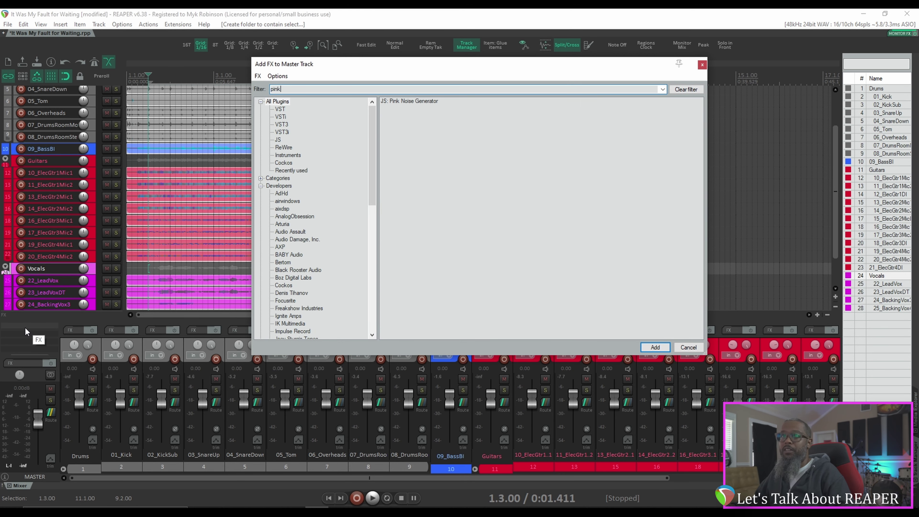
pyautogui.doubleClick(416, 100)
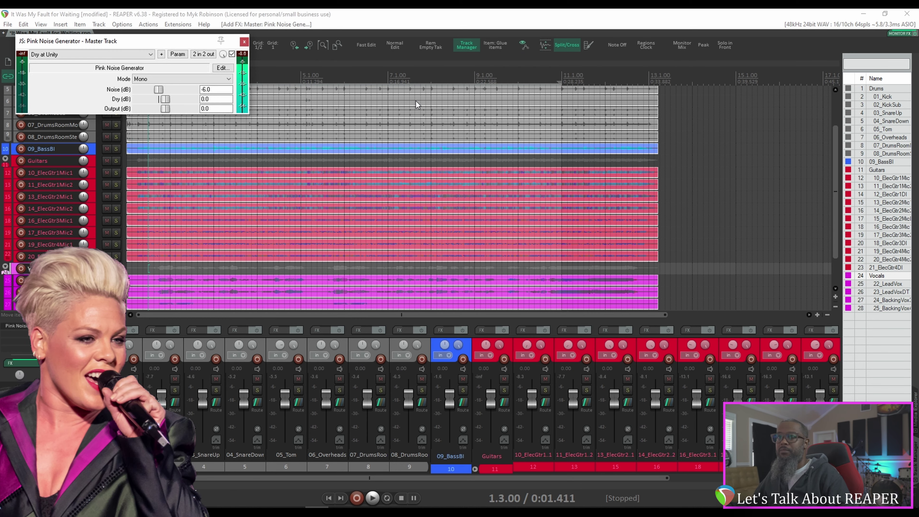
pyautogui.click(232, 54)
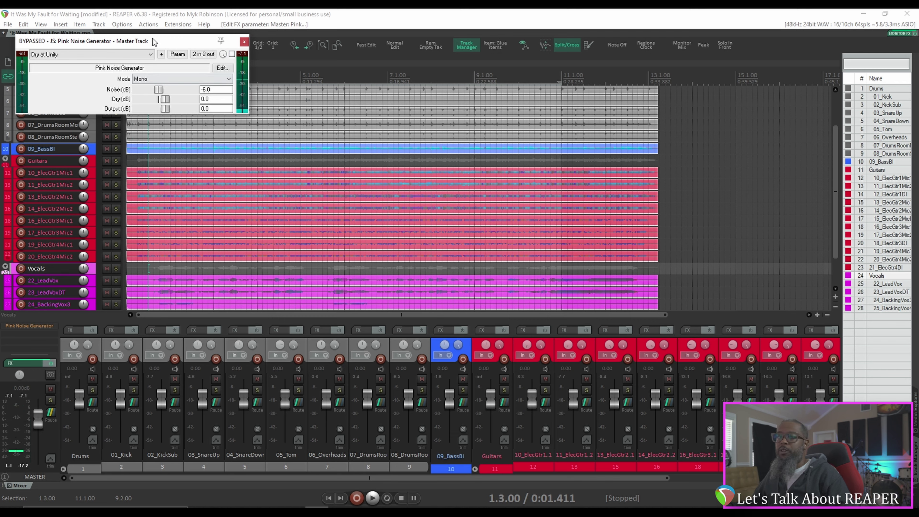
# Set the Pink Noise Generator's noise level to -10 dB.
pyautogui.moveTo(151, 37); pyautogui.dragTo(168, 73)
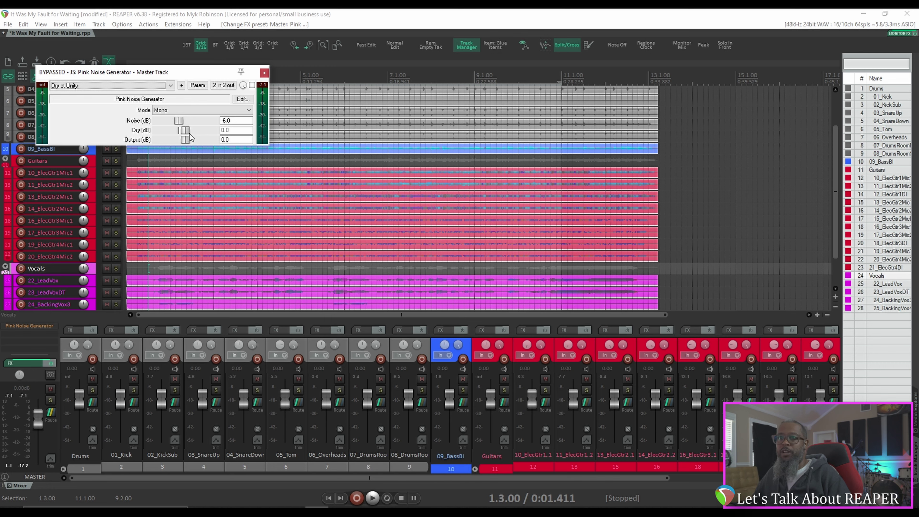
pyautogui.click(182, 86)
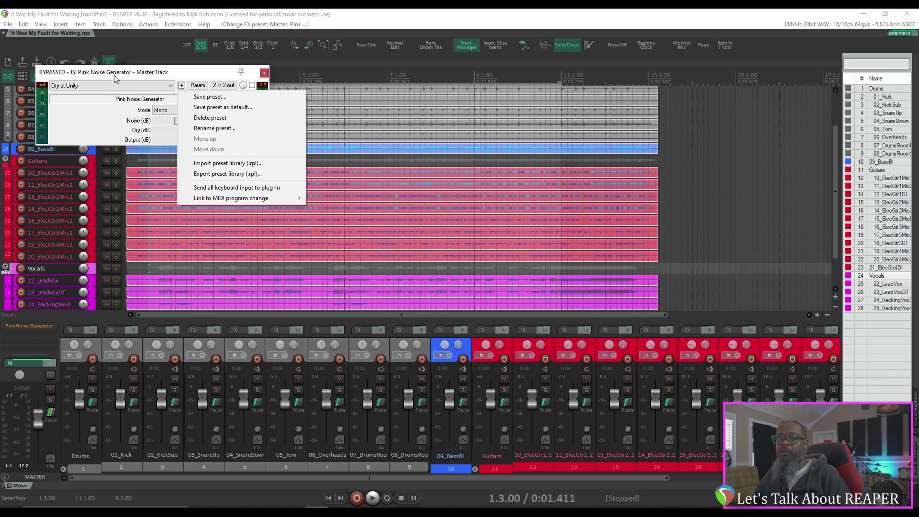
pyautogui.click(125, 77)
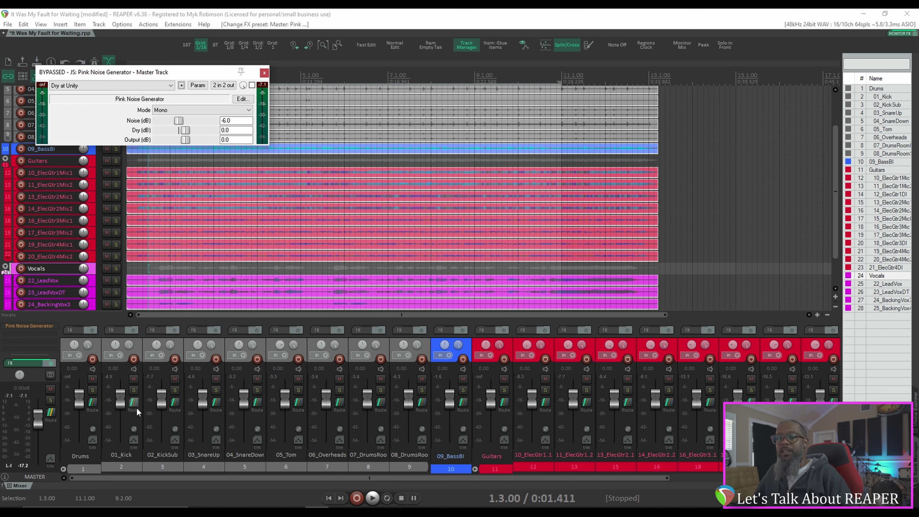
pyautogui.moveTo(122, 404)
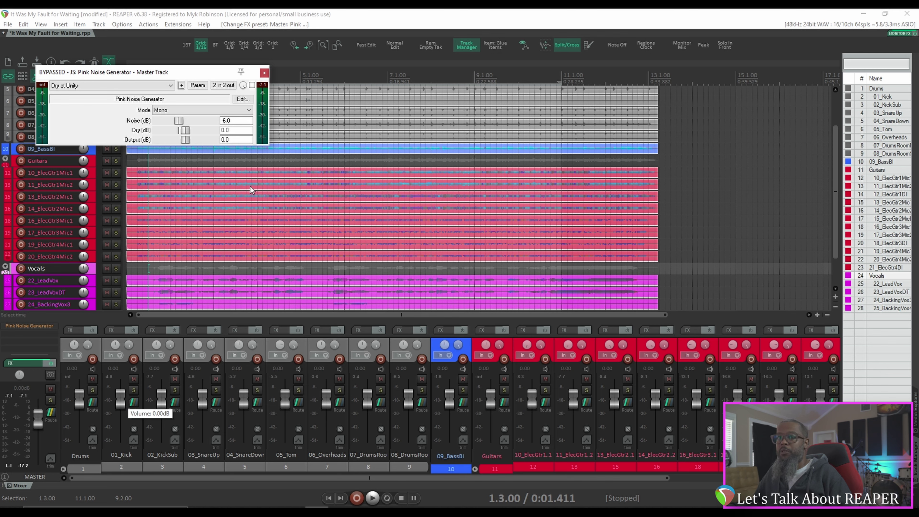
pyautogui.click(224, 121)
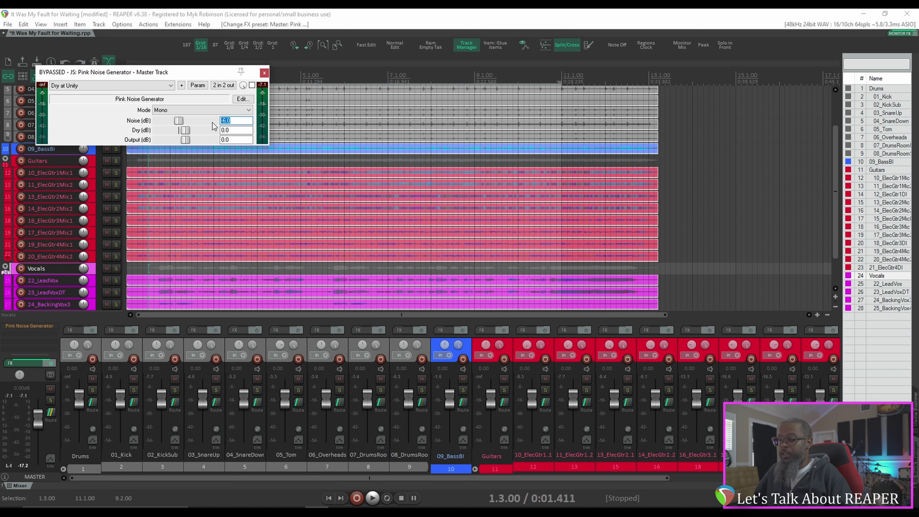
pyautogui.write('-10')
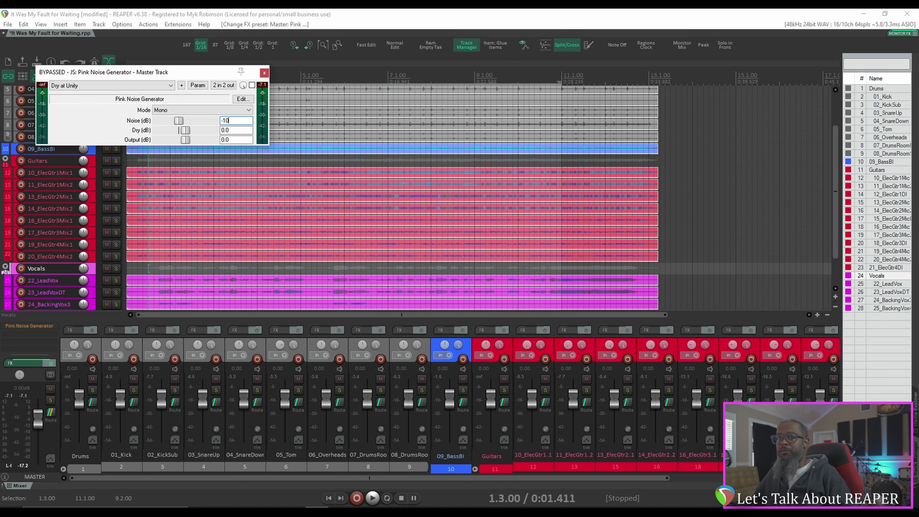
# Enable repeat for playback and take the Pink Noise Generator out of bypass.
pyautogui.rightClick(134, 390)
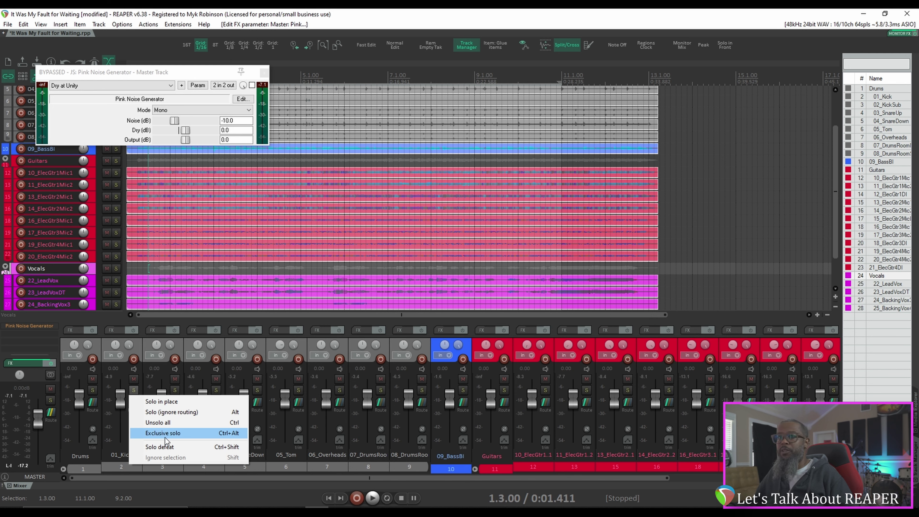
pyautogui.press('Escape')
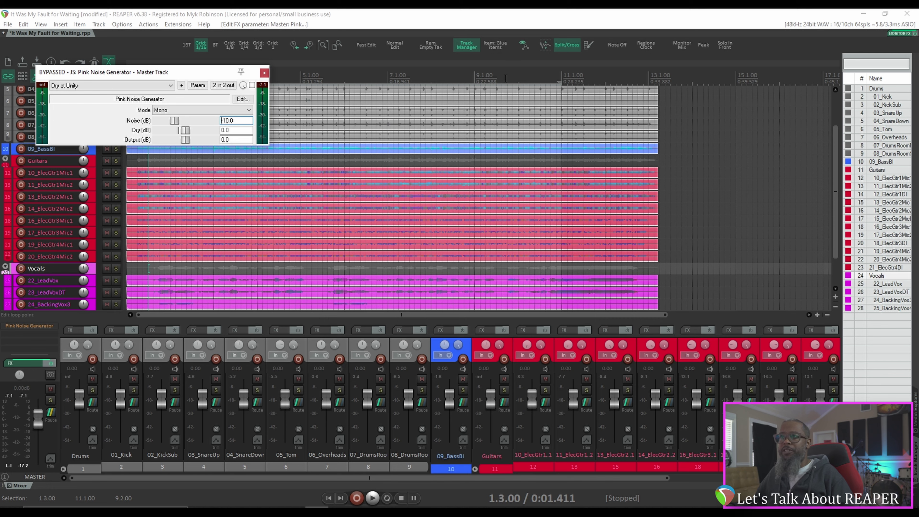
pyautogui.click(387, 499)
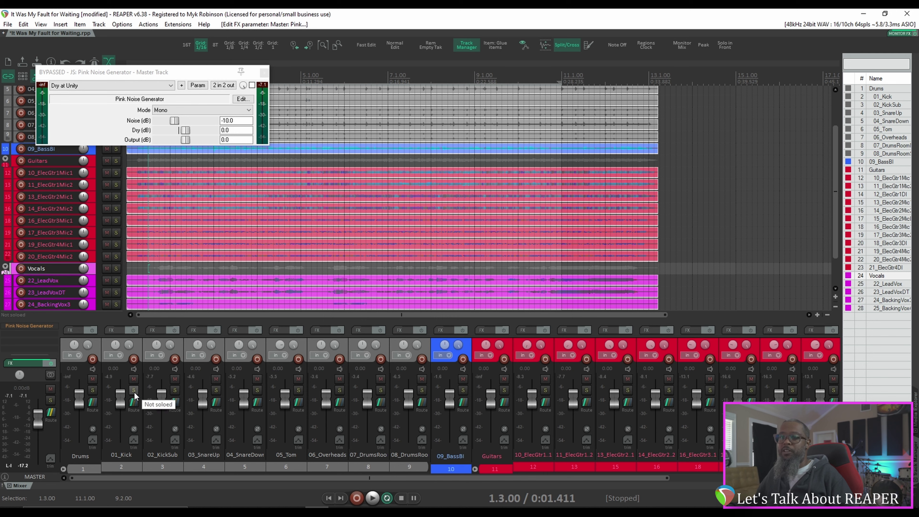
pyautogui.click(251, 85)
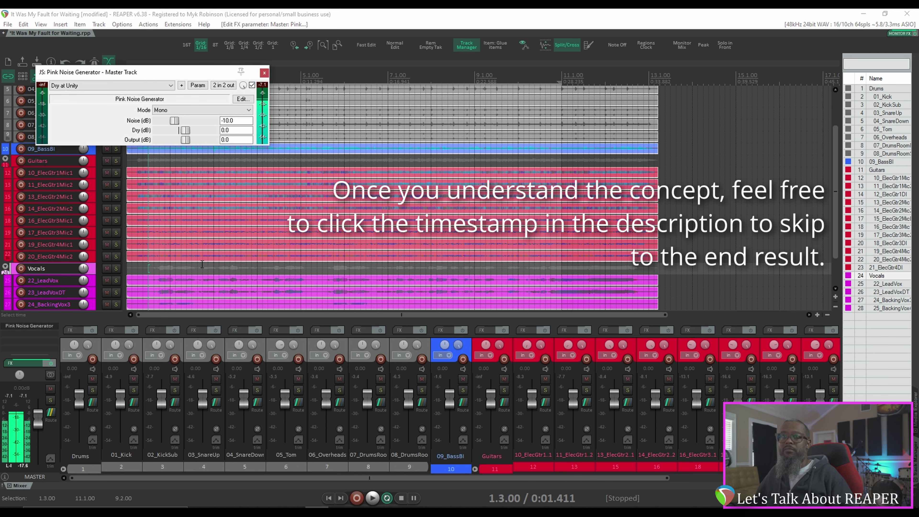
# Solo 01_Kick exclusively, start playback and lower its volume against the pink noise to -4.57 dB.
pyautogui.keyDown('ctrl'); pyautogui.keyDown('alt'); pyautogui.click(133, 390); pyautogui.keyUp('alt'); pyautogui.keyUp('ctrl')
pyautogui.press('space')
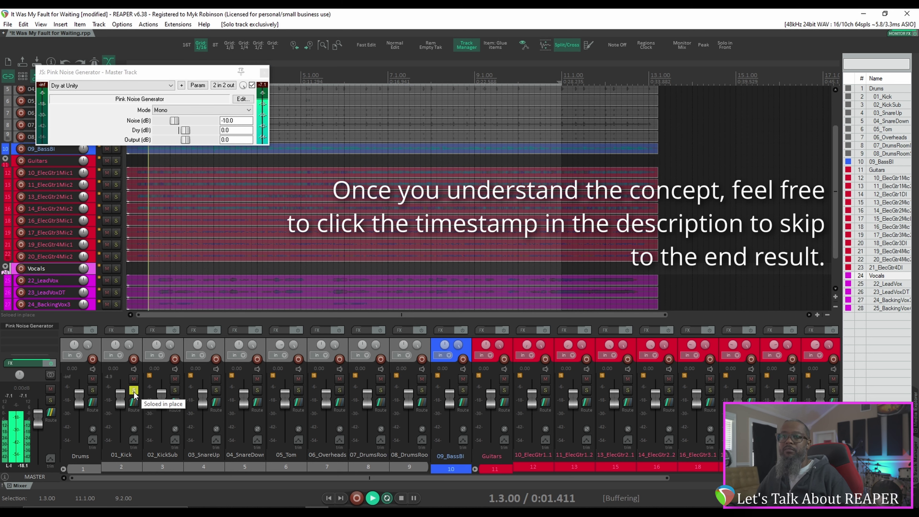
pyautogui.moveTo(121, 403); pyautogui.dragTo(121, 408)
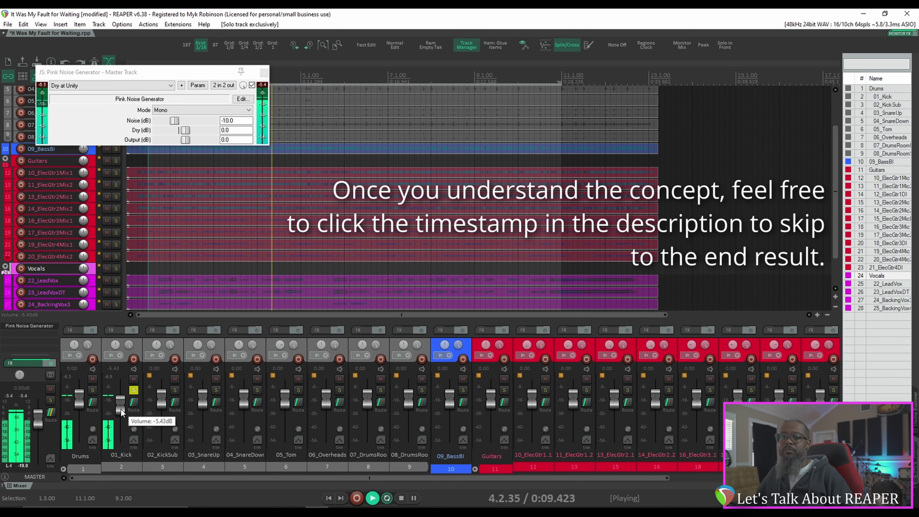
# Solo 02_KickSub and 03_SnareUp in turn and lower each against the pink noise, setting 03_SnareUp to -6.77 dB.
pyautogui.click(176, 391)
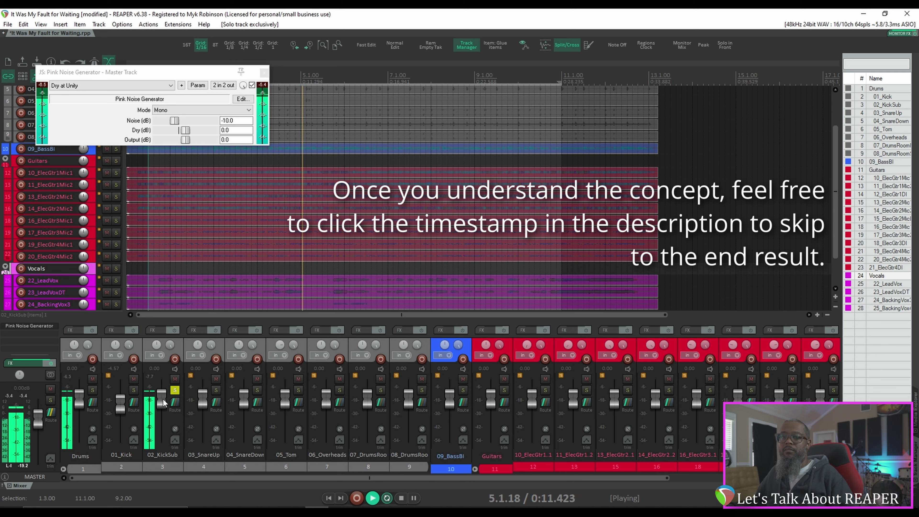
pyautogui.moveTo(161, 405); pyautogui.dragTo(205, 407)
pyautogui.keyDown('ctrl'); pyautogui.click(217, 391); pyautogui.keyUp('ctrl')
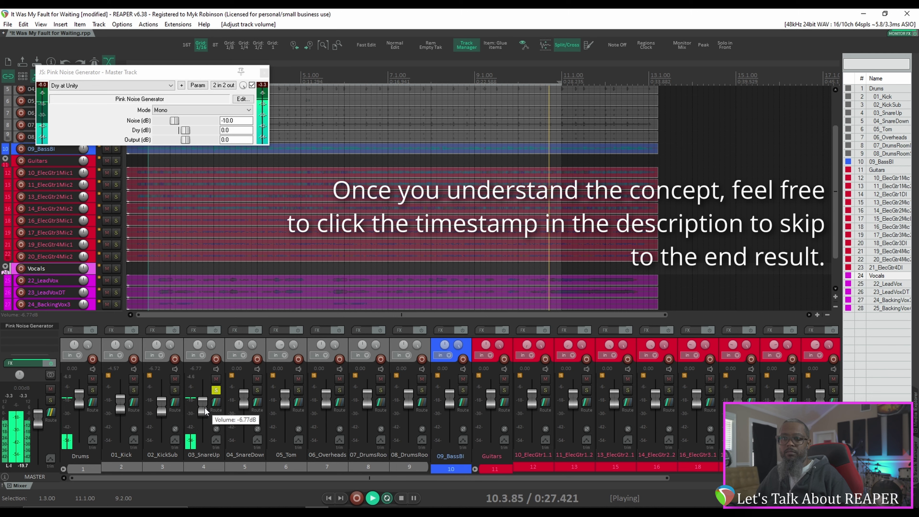
# Solo 02_KickSub again and set its volume to -8.10 dB, and solo 04_SnareDown and lower its volume.
pyautogui.keyDown('alt'); pyautogui.click(175, 390); pyautogui.keyUp('alt')
pyautogui.moveTo(164, 406); pyautogui.dragTo(163, 409)
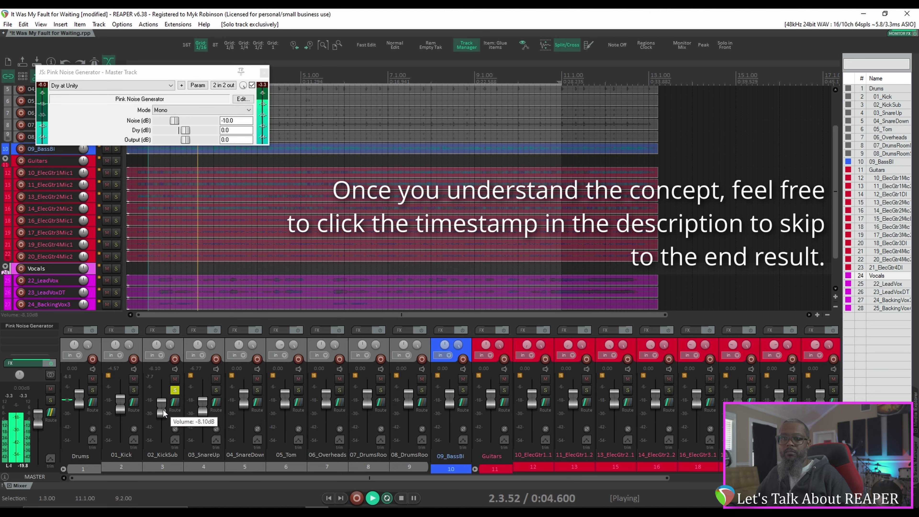
pyautogui.keyDown('alt'); pyautogui.click(256, 390); pyautogui.keyUp('alt')
pyautogui.moveTo(246, 402); pyautogui.dragTo(244, 413)
# Solo 05_Tom exclusively, play its part from just before measure 5 and set its volume to -7.67 dB.
pyautogui.keyDown('ctrl'); pyautogui.keyDown('alt'); pyautogui.click(298, 390); pyautogui.keyUp('alt'); pyautogui.keyUp('ctrl')
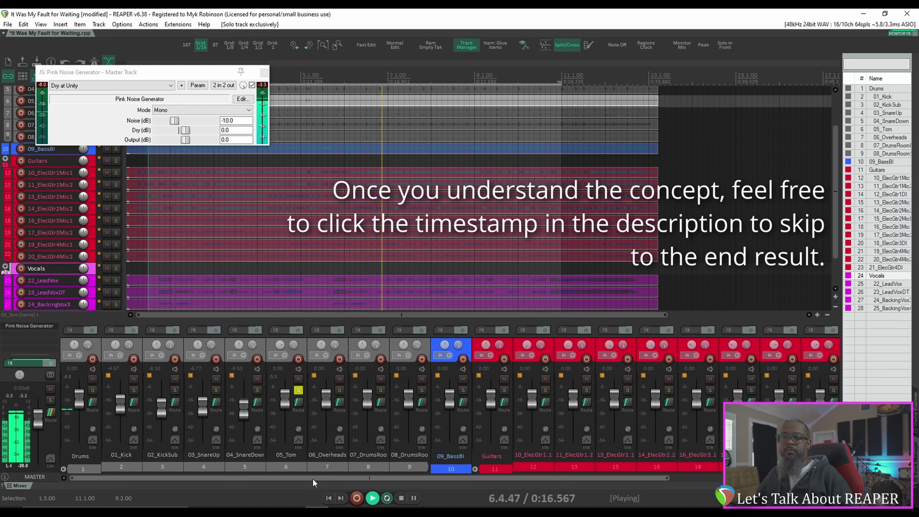
pyautogui.click(292, 467)
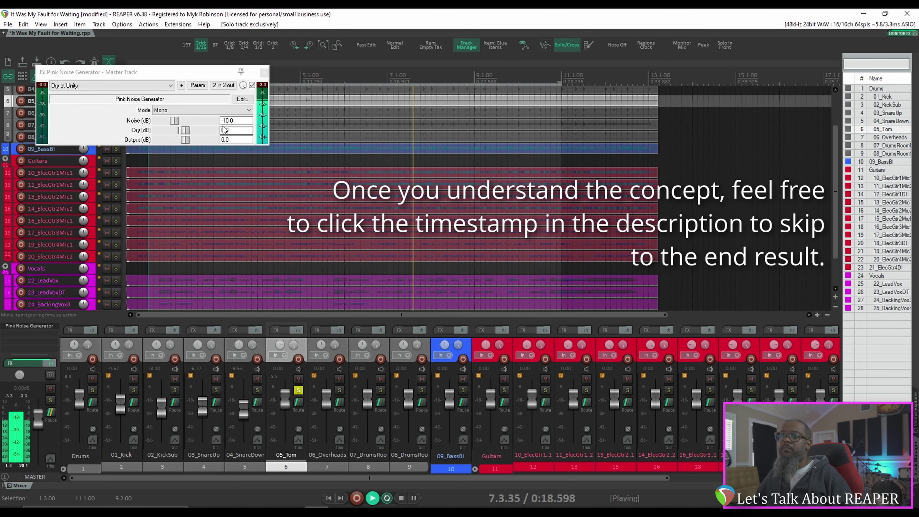
pyautogui.moveTo(205, 74); pyautogui.dragTo(211, 136)
pyautogui.click(301, 72)
pyautogui.moveTo(286, 402); pyautogui.dragTo(286, 415)
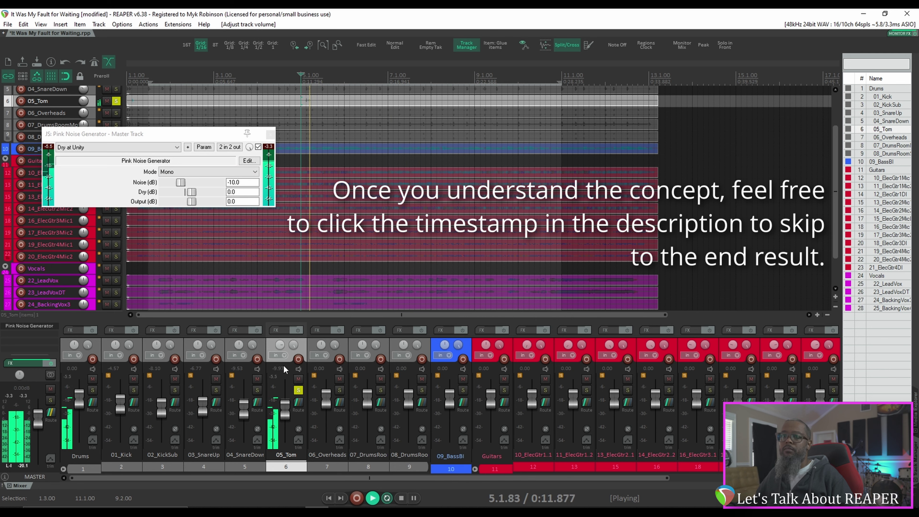
pyautogui.press('space')
pyautogui.press('space')
pyautogui.moveTo(282, 411); pyautogui.dragTo(282, 409)
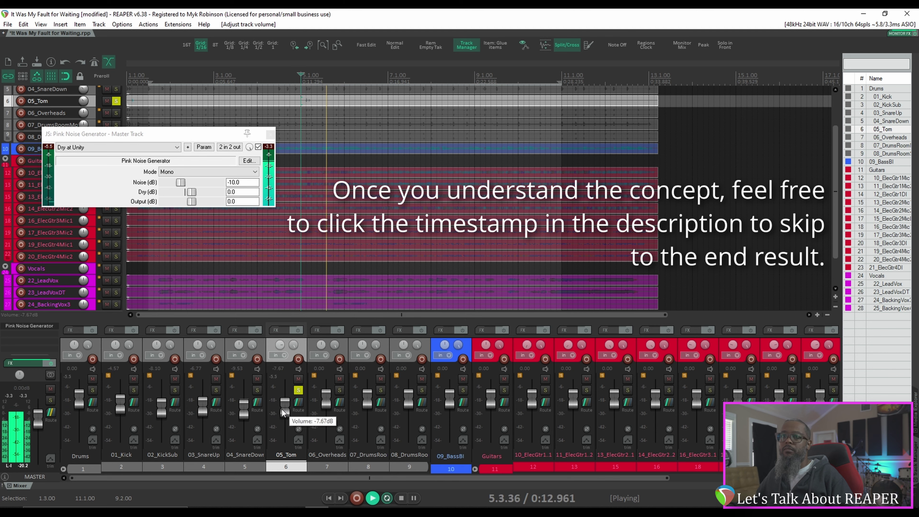
# Replay the tom part near measure 5 and toggle the Pink Noise Generator's bypass off and on for comparison.
pyautogui.click(302, 77)
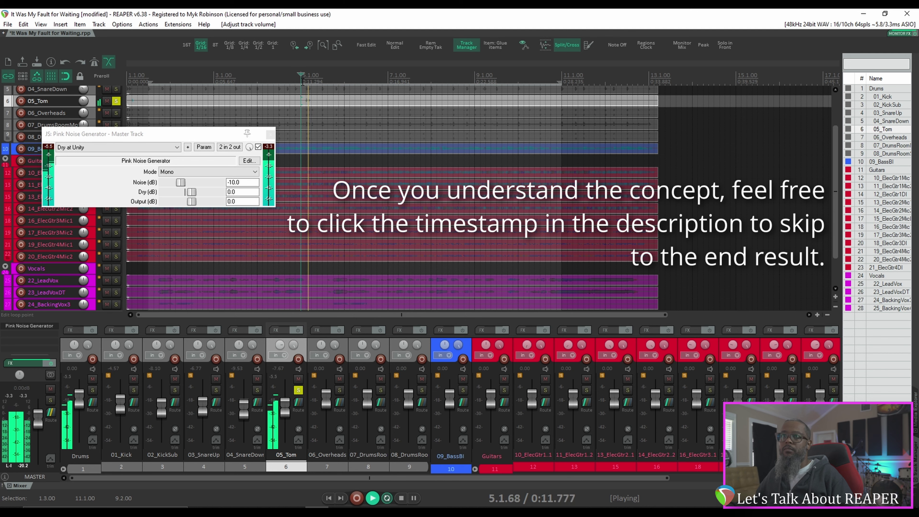
pyautogui.press('space')
pyautogui.click(259, 150)
pyautogui.click(258, 148)
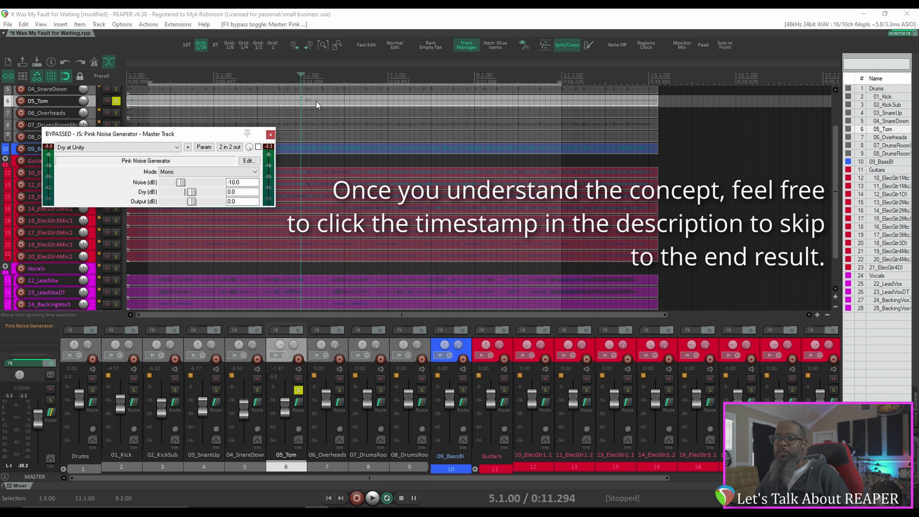
pyautogui.click(258, 146)
pyautogui.press('space')
pyautogui.press('space')
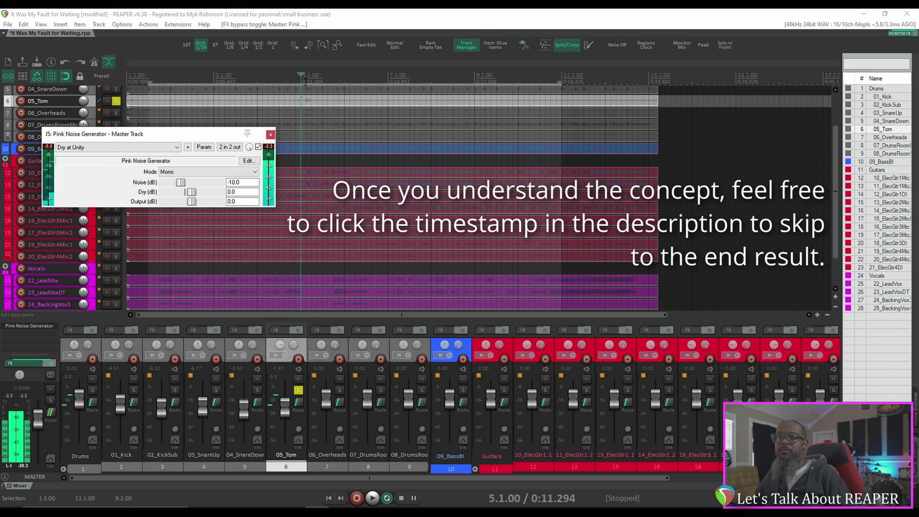
# Raise the 05_Tom volume slightly while replaying its part near measure 5 against the pink noise.
pyautogui.click(306, 81)
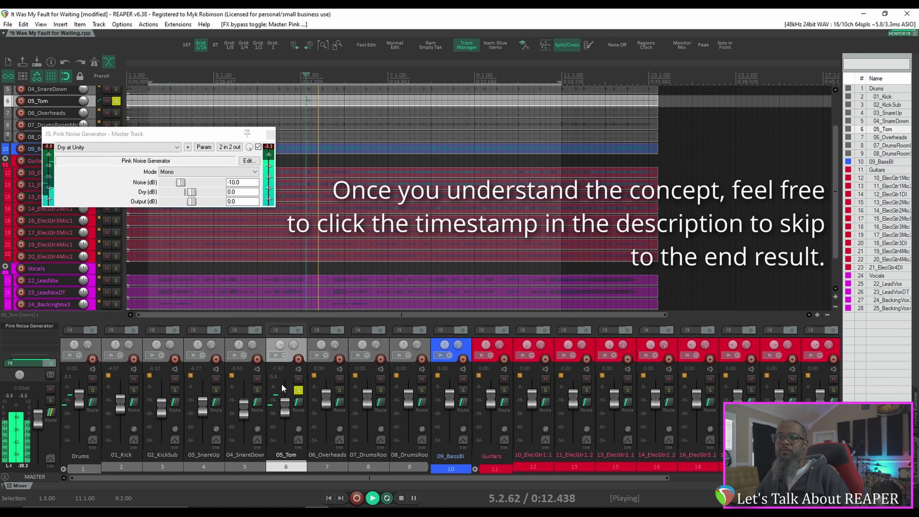
pyautogui.moveTo(284, 406); pyautogui.dragTo(284, 404)
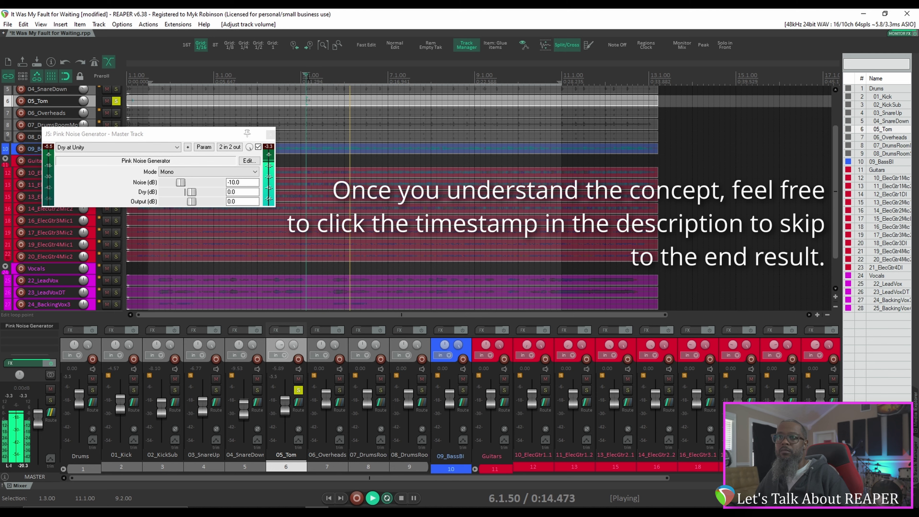
pyautogui.click(301, 81)
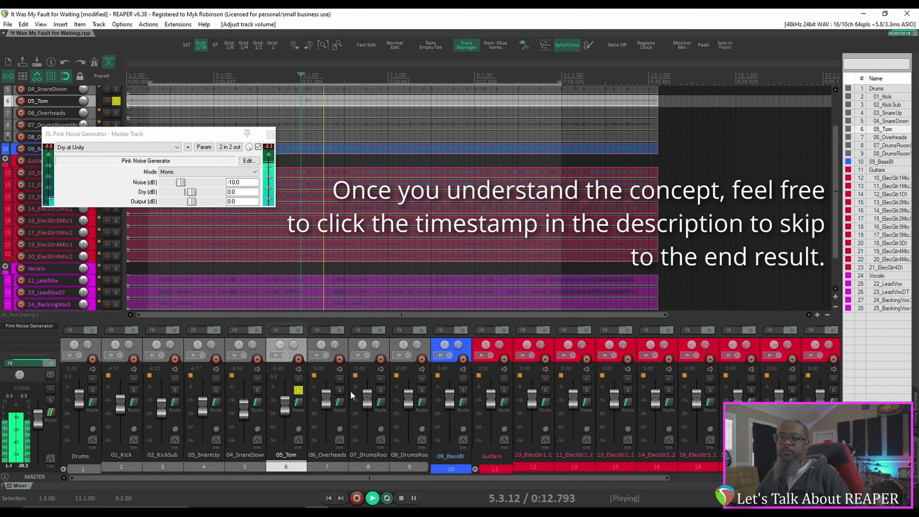
# Solo 06_Overheads and 07_DrumsRoomMo in turn and lower each against the pink noise, setting 07_DrumsRoomMo to -9.97 dB.
pyautogui.keyDown('ctrl'); pyautogui.keyDown('alt'); pyautogui.click(340, 390); pyautogui.keyUp('alt'); pyautogui.keyUp('ctrl')
pyautogui.moveTo(326, 395); pyautogui.dragTo(370, 412)
pyautogui.keyDown('ctrl'); pyautogui.keyDown('alt'); pyautogui.click(381, 390); pyautogui.keyUp('alt'); pyautogui.keyUp('ctrl')
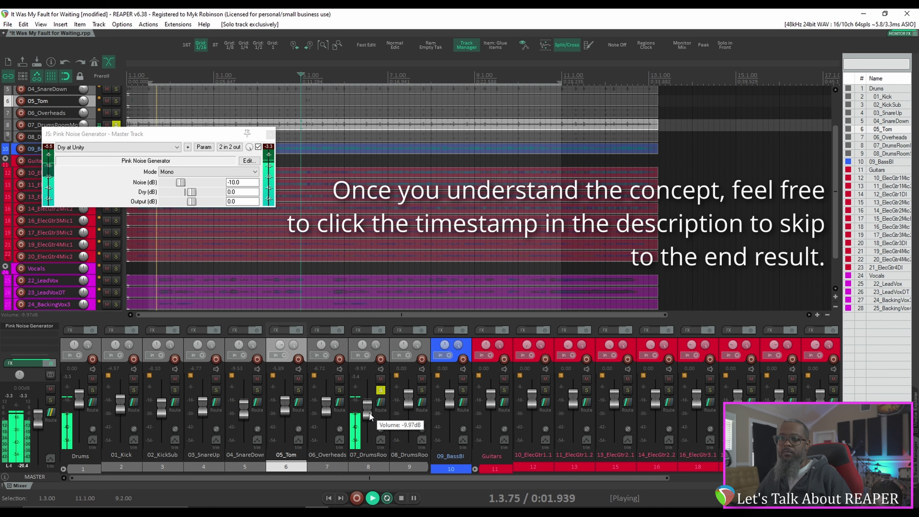
# Solo 08_DrumsRoomStereo exclusively and lower its volume against the pink noise to about -2.9 dB.
pyautogui.keyDown('ctrl'); pyautogui.keyDown('alt'); pyautogui.click(422, 390); pyautogui.keyUp('alt'); pyautogui.keyUp('ctrl')
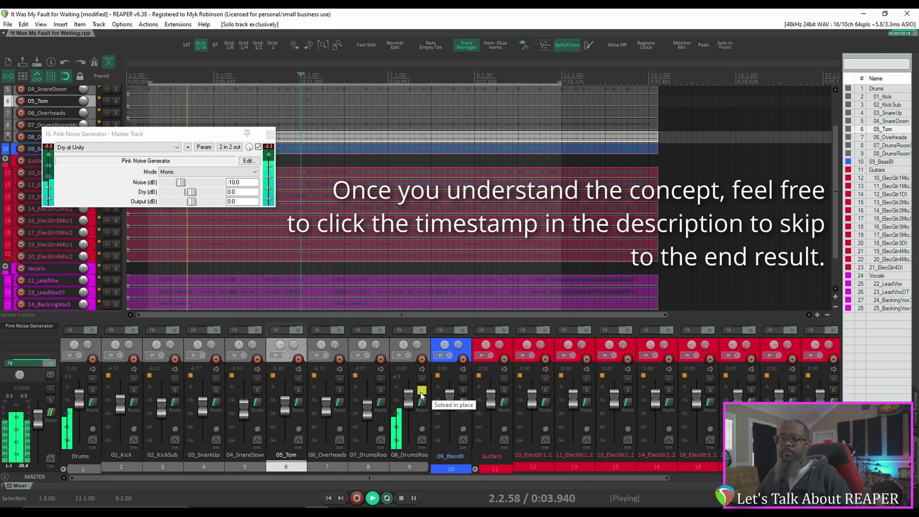
pyautogui.moveTo(408, 397); pyautogui.dragTo(410, 406)
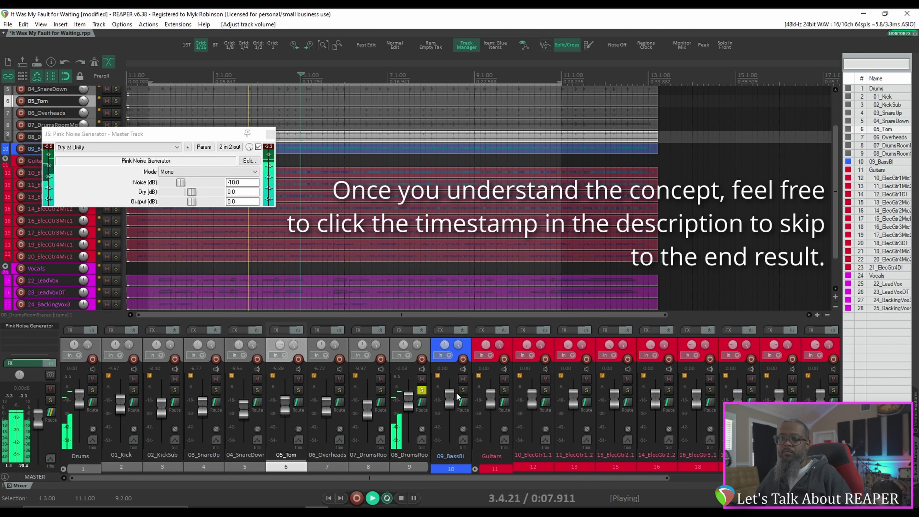
pyautogui.moveTo(408, 403); pyautogui.dragTo(409, 405)
# Solo 09_BassBI exclusively and lower its volume against the pink noise to -6.72 dB.
pyautogui.keyDown('ctrl'); pyautogui.keyDown('alt'); pyautogui.click(463, 390); pyautogui.keyUp('alt'); pyautogui.keyUp('ctrl')
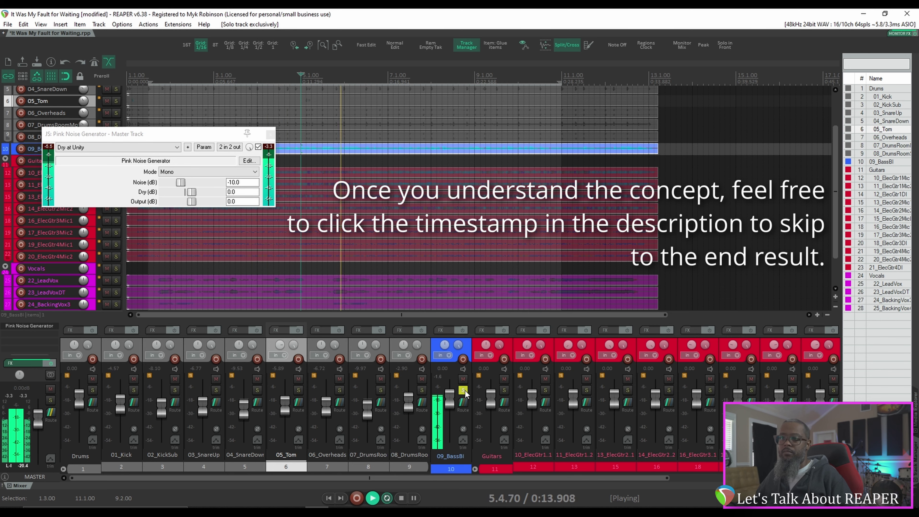
pyautogui.moveTo(448, 404); pyautogui.dragTo(449, 411)
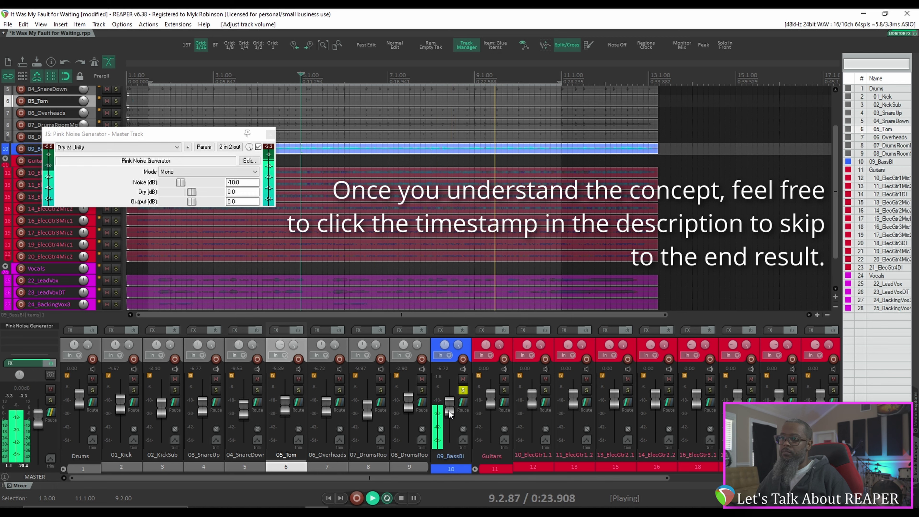
# Solo 10_ElecGtr1Mic1, 11_ElecGtr1Mic2 and 13_ElecGtr2Mic1 in turn and lower them to -6.72, -8.10 and -6.72 dB against the pink noise.
pyautogui.click(545, 390)
pyautogui.moveTo(531, 400); pyautogui.dragTo(618, 407)
pyautogui.keyDown('ctrl'); pyautogui.keyDown('alt'); pyautogui.click(587, 390); pyautogui.keyUp('alt'); pyautogui.keyUp('ctrl')
pyautogui.click(628, 390)
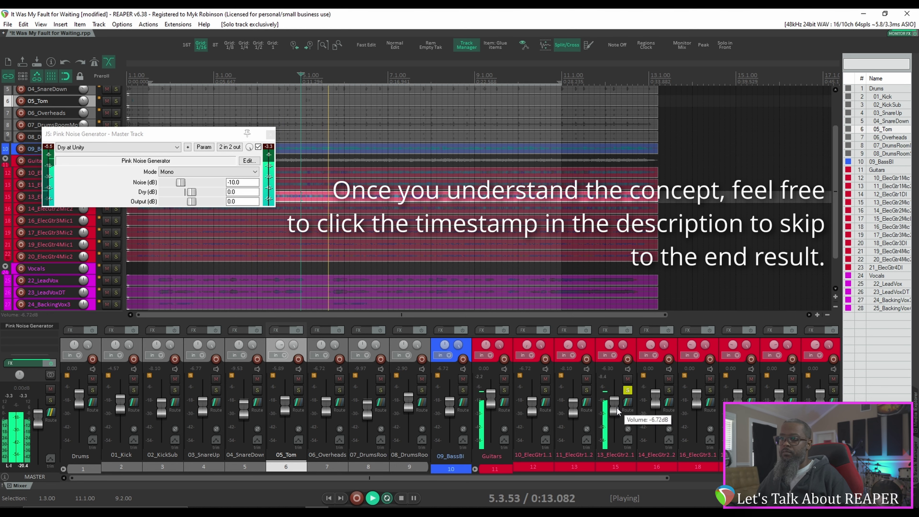
# Solo 14_ElecGtr2Mic2, 16_ElecGtr3Mic1, 17_ElecGtr3Mic2 and 19_ElecGtr4Mic1 in turn and lower each against the pink noise, setting 19_ElecGtr4Mic1 to -4.97 dB.
pyautogui.click(668, 389)
pyautogui.moveTo(656, 402); pyautogui.dragTo(699, 407)
pyautogui.click(708, 391)
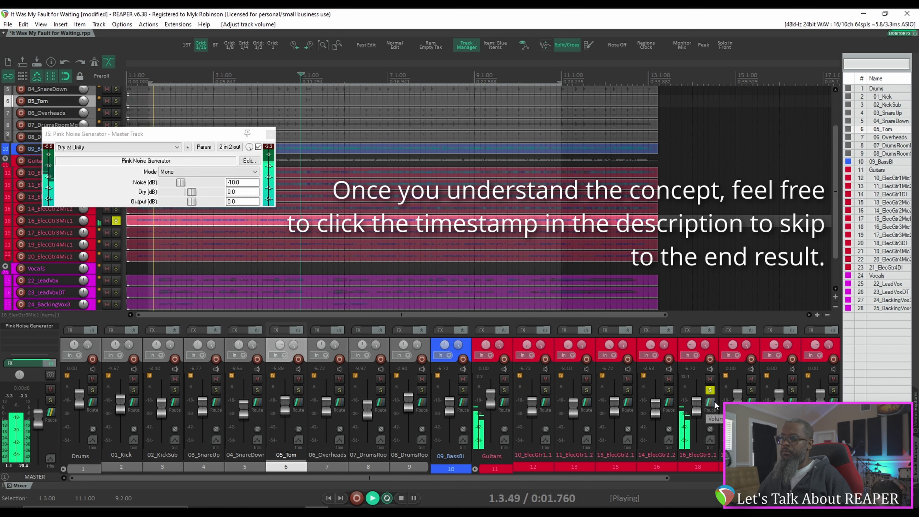
pyautogui.keyDown('ctrl'); pyautogui.click(752, 390); pyautogui.keyUp('ctrl')
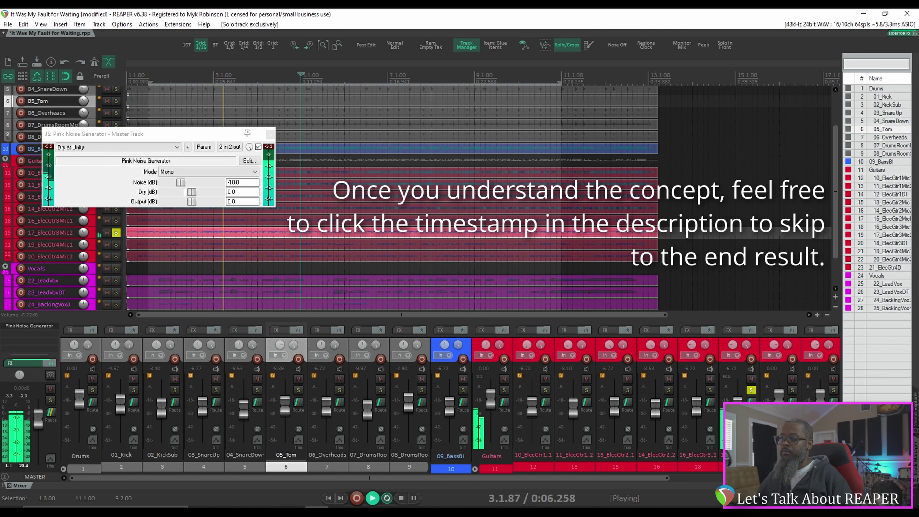
pyautogui.keyDown('ctrl'); pyautogui.click(792, 390); pyautogui.keyUp('ctrl')
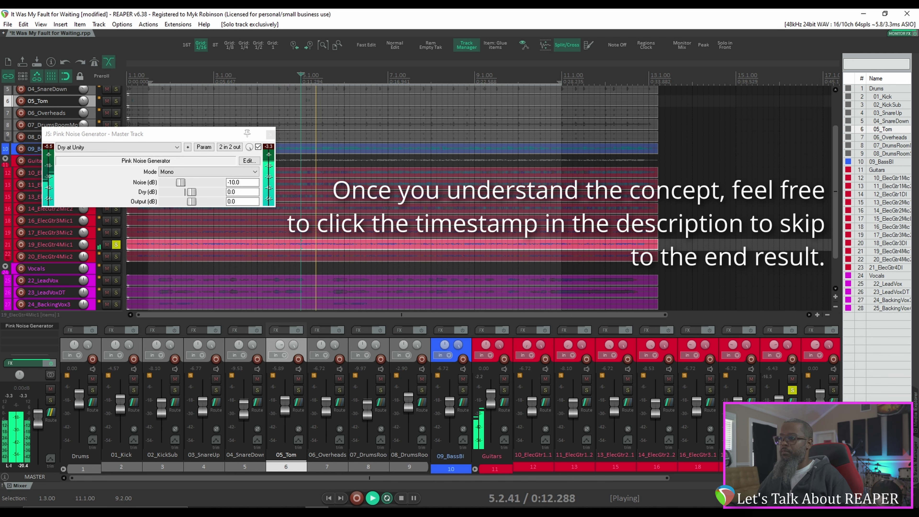
# Solo 20_ElecGtr4Mic2 exclusively and lower its volume against the pink noise to -8.42 dB.
pyautogui.keyDown('ctrl'); pyautogui.click(834, 390); pyautogui.keyUp('ctrl')
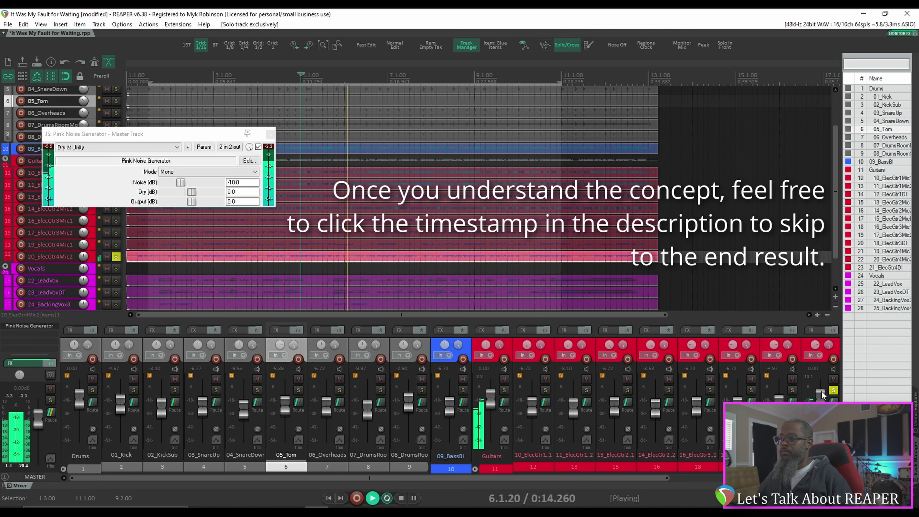
pyautogui.scroll(-3, 834, 390)
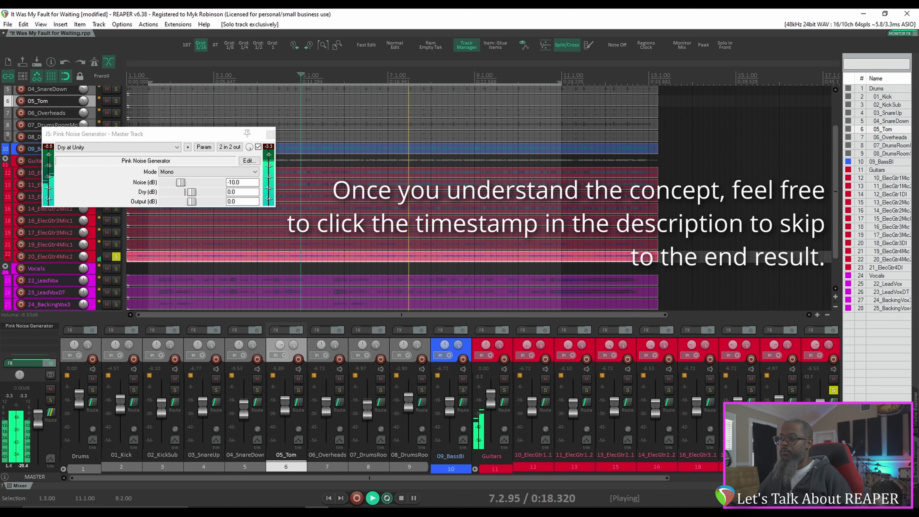
pyautogui.moveTo(647, 478); pyautogui.dragTo(789, 480)
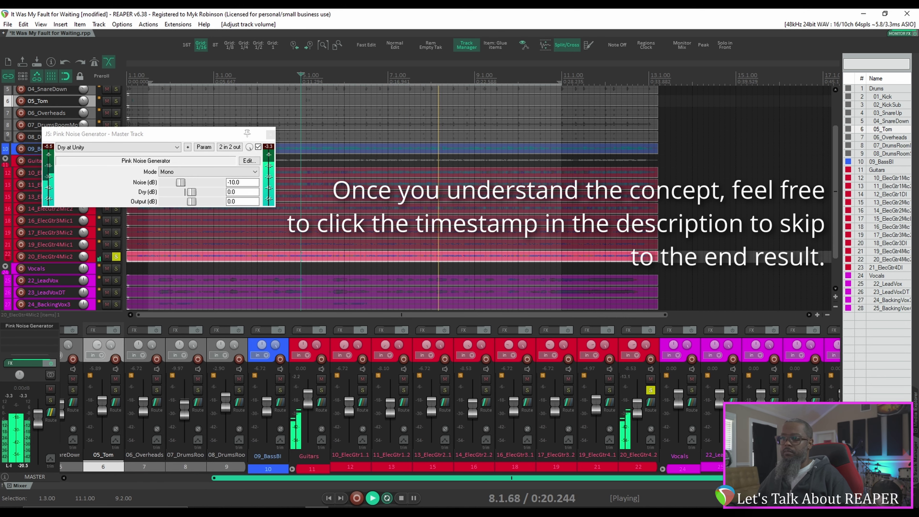
pyautogui.moveTo(636, 411); pyautogui.dragTo(636, 412)
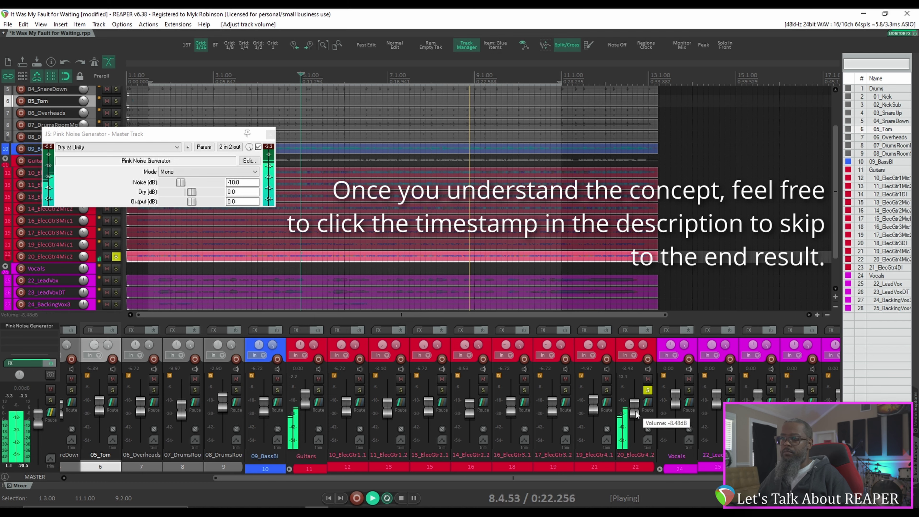
pyautogui.scroll(1, 636, 411)
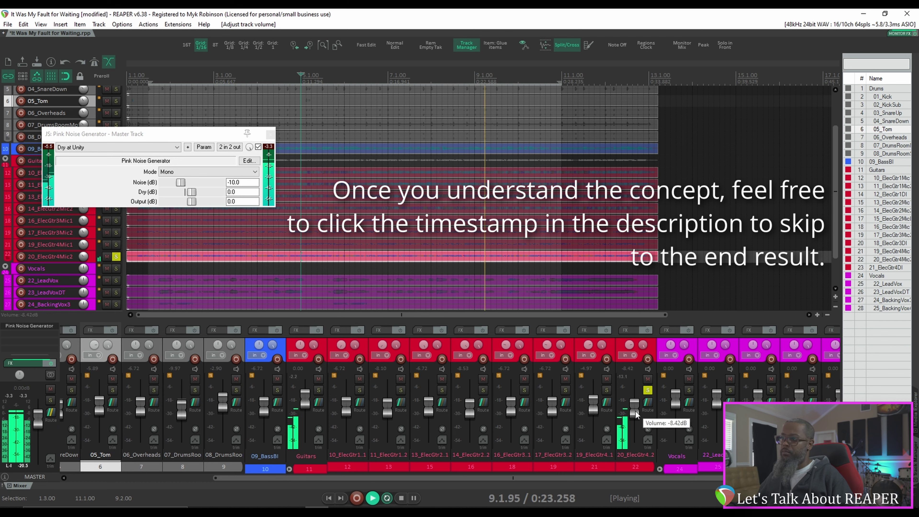
# Solo 22_LeadVox and 23_LeadVoxDT in turn and lower each against the pink noise, setting 23_LeadVoxDT to -9.53 dB.
pyautogui.keyDown('ctrl'); pyautogui.keyDown('alt'); pyautogui.click(731, 390); pyautogui.keyUp('alt'); pyautogui.keyUp('ctrl')
pyautogui.moveTo(717, 397); pyautogui.dragTo(720, 411)
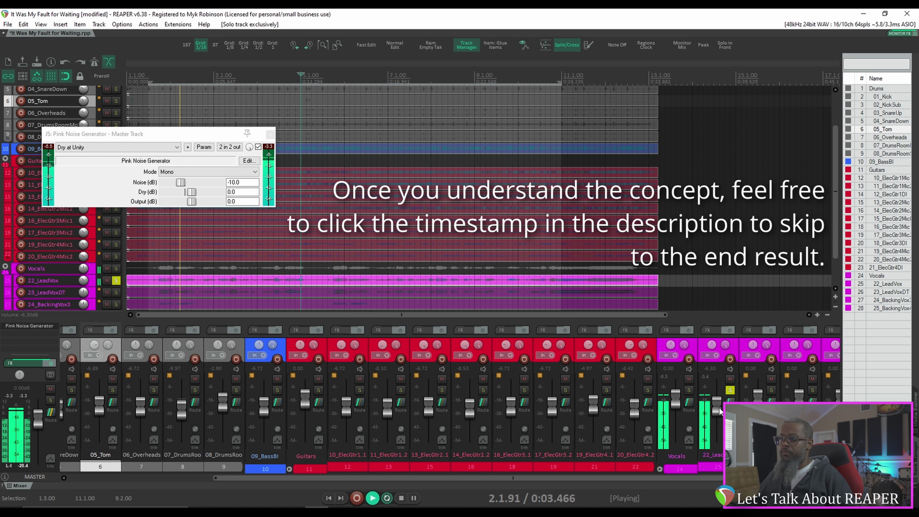
pyautogui.press('Down')
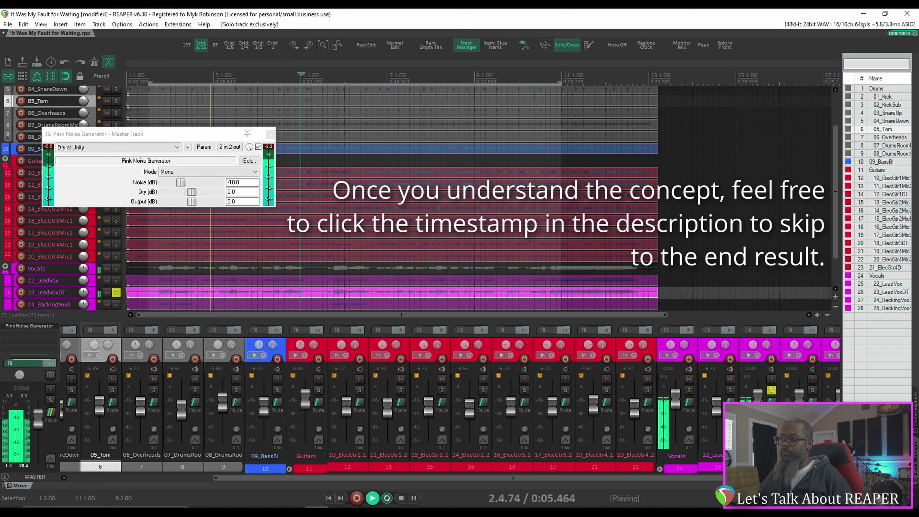
pyautogui.moveTo(759, 401); pyautogui.dragTo(758, 403)
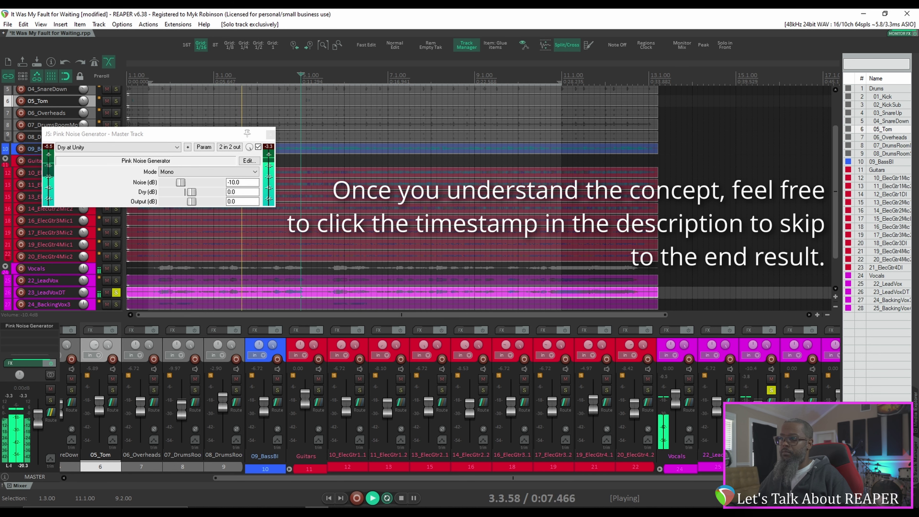
pyautogui.moveTo(758, 402); pyautogui.dragTo(758, 401)
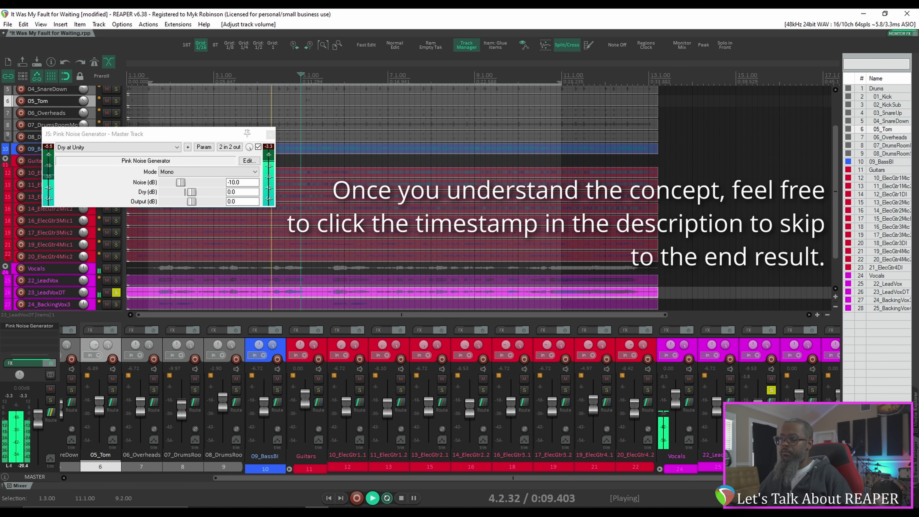
# Solo 24_BackingVox3 exclusively, replay its part just after measure 5, and lower its volume to match the pink noise.
pyautogui.press('Down')
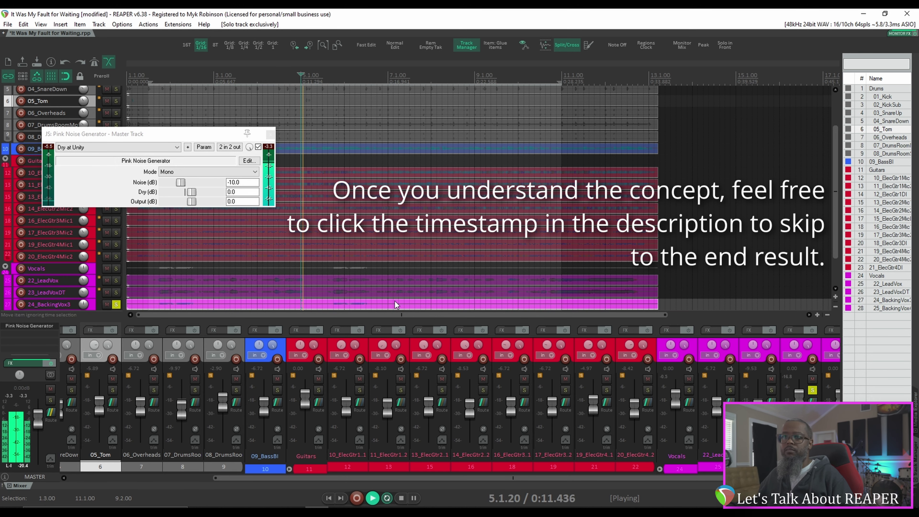
pyautogui.moveTo(836, 215); pyautogui.dragTo(837, 238)
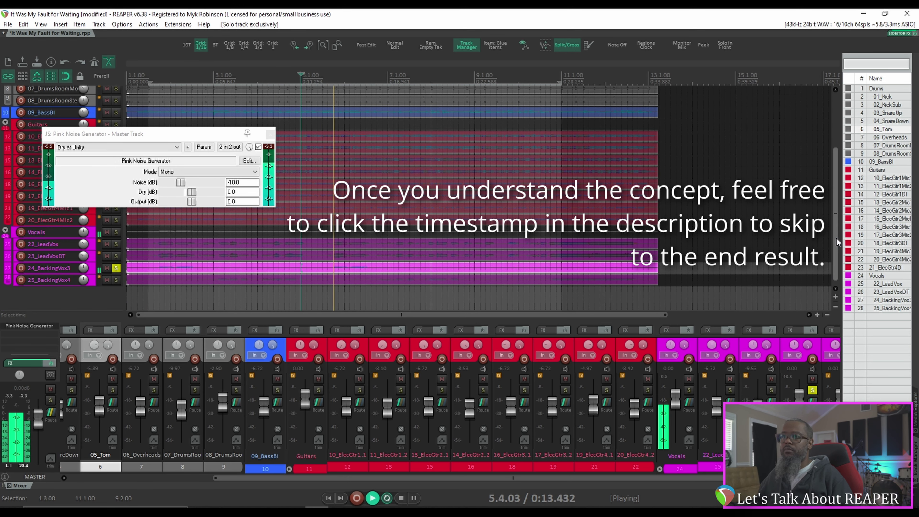
pyautogui.scroll(-5, 377, 164)
pyautogui.click(323, 164)
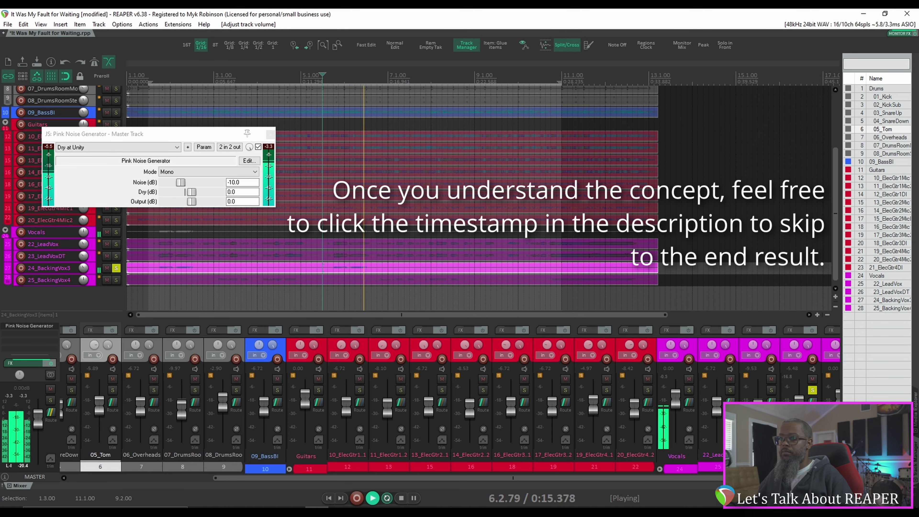
# Solo 25_BackingVox4 exclusively, lower it to -5.84 dB against the pink noise, and replay its part from measure 3.
pyautogui.hscroll(1, 449, 392)
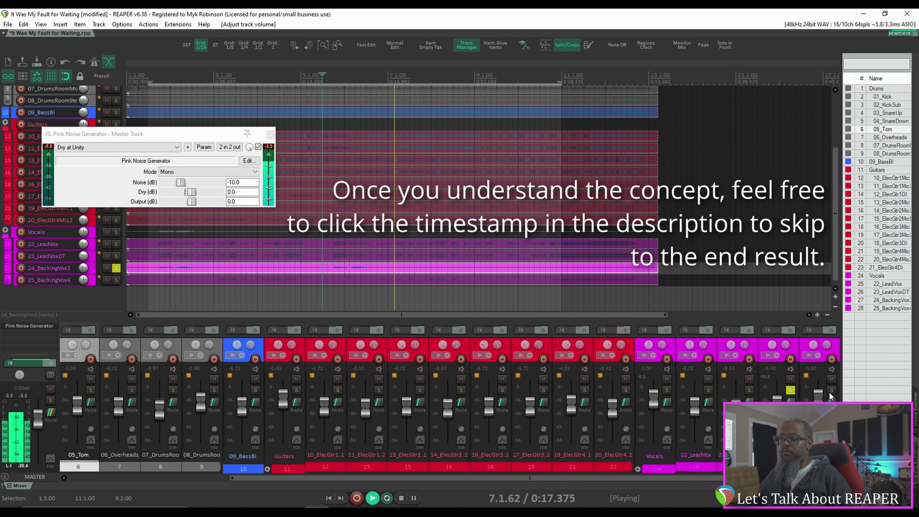
pyautogui.press('Down')
pyautogui.scroll(-3, 819, 396)
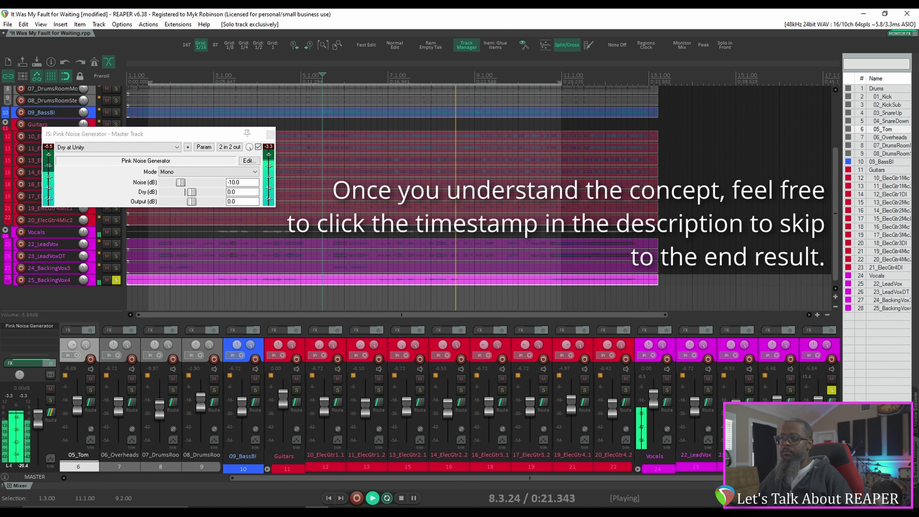
pyautogui.click(312, 75)
pyautogui.click(219, 76)
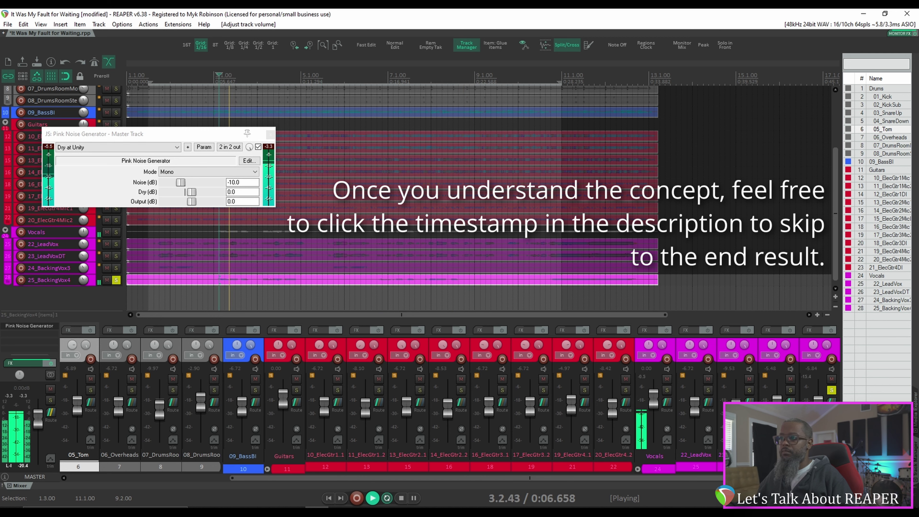
# Bypass the Pink Noise Generator on the master and clear the solo on all tracks.
pyautogui.click(259, 147)
pyautogui.press('F6')
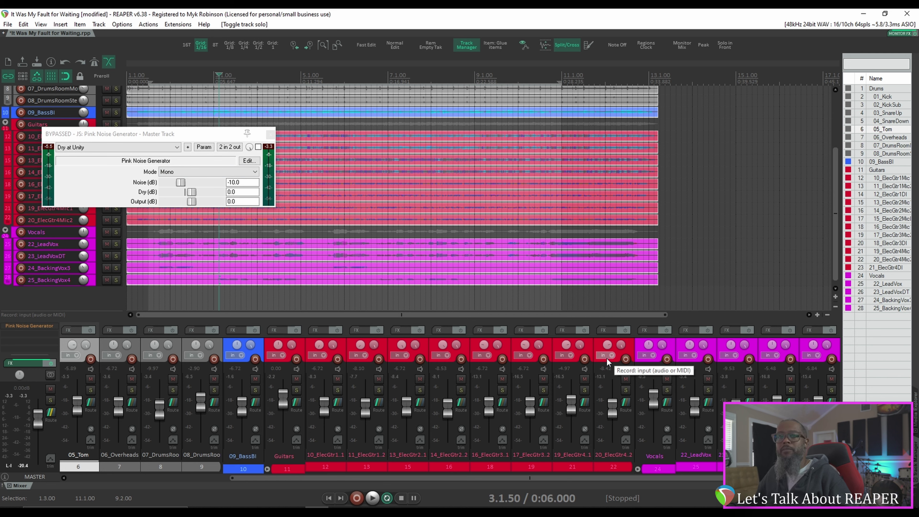
# Play the full mix from 1.3.00 without pink noise to check the track balance, and stop playback.
pyautogui.press('Home')
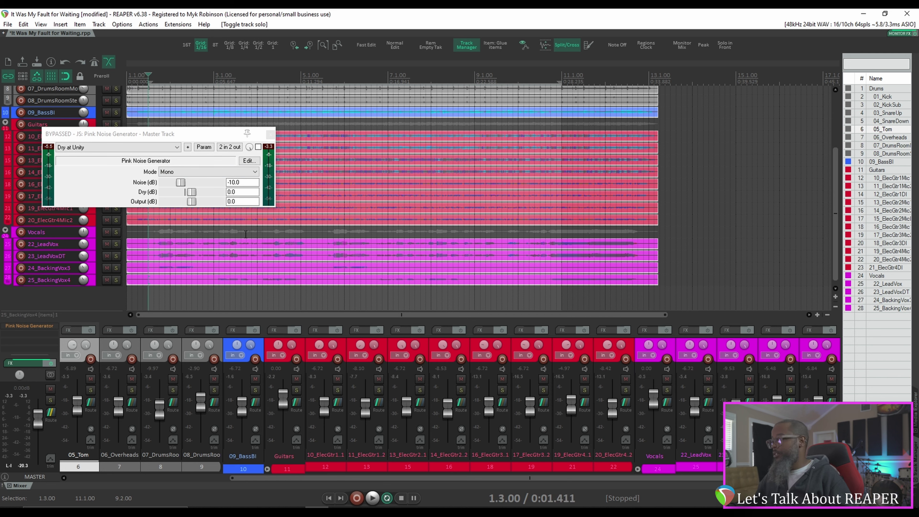
pyautogui.press('space')
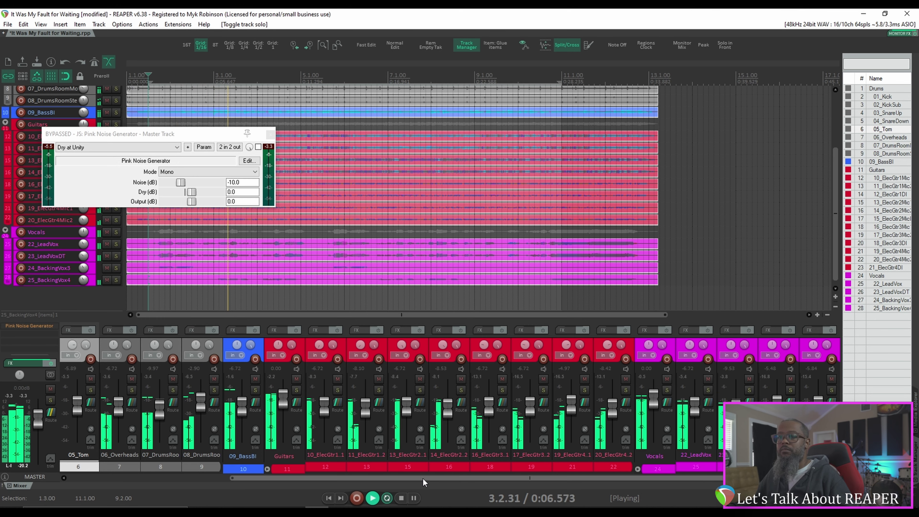
pyautogui.moveTo(424, 482); pyautogui.dragTo(397, 478)
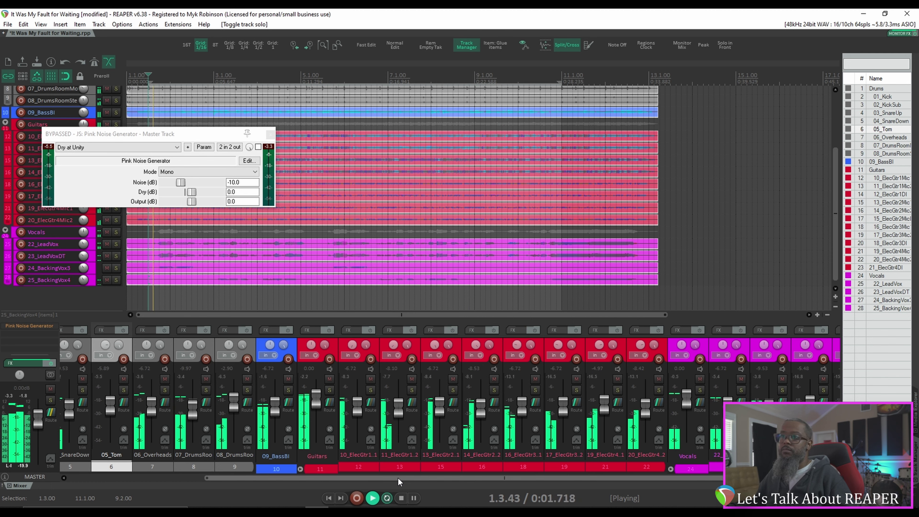
pyautogui.press('space')
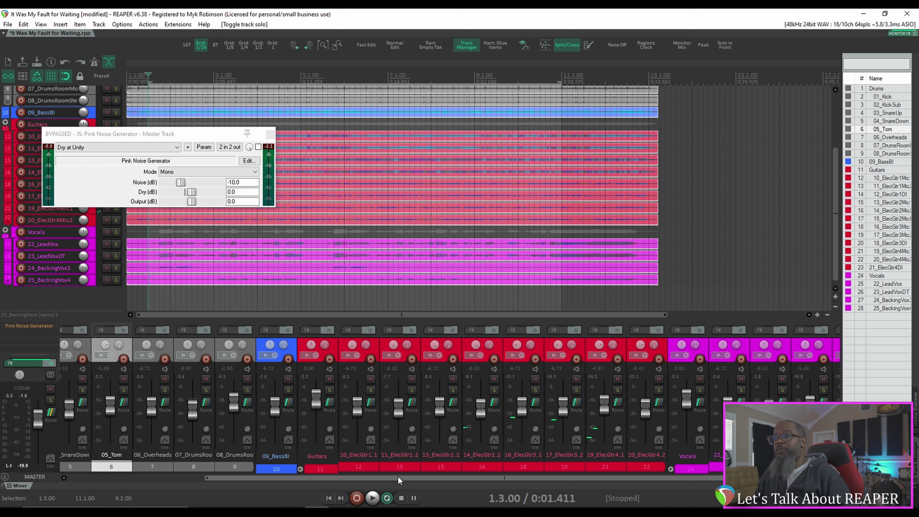